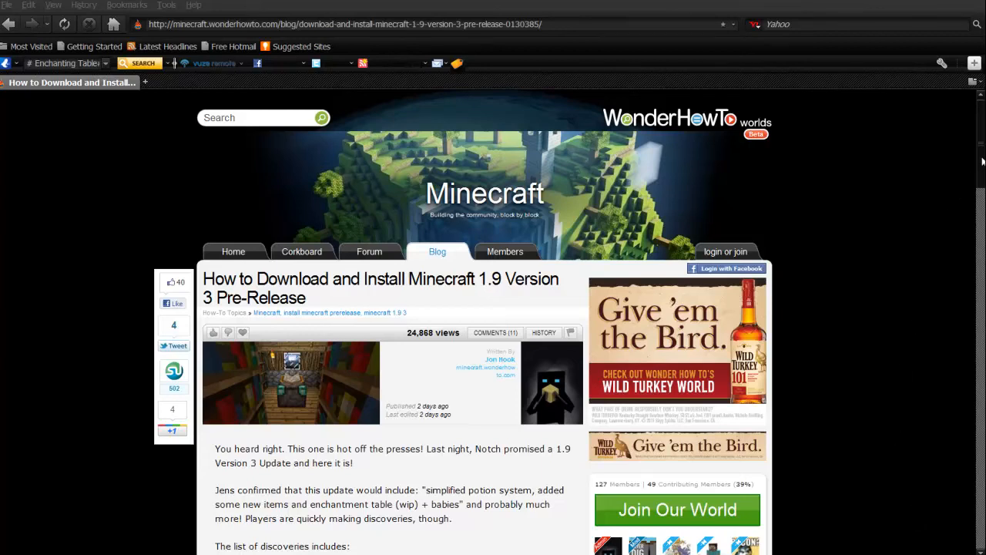
left_click_drag(982, 161, 982, 167)
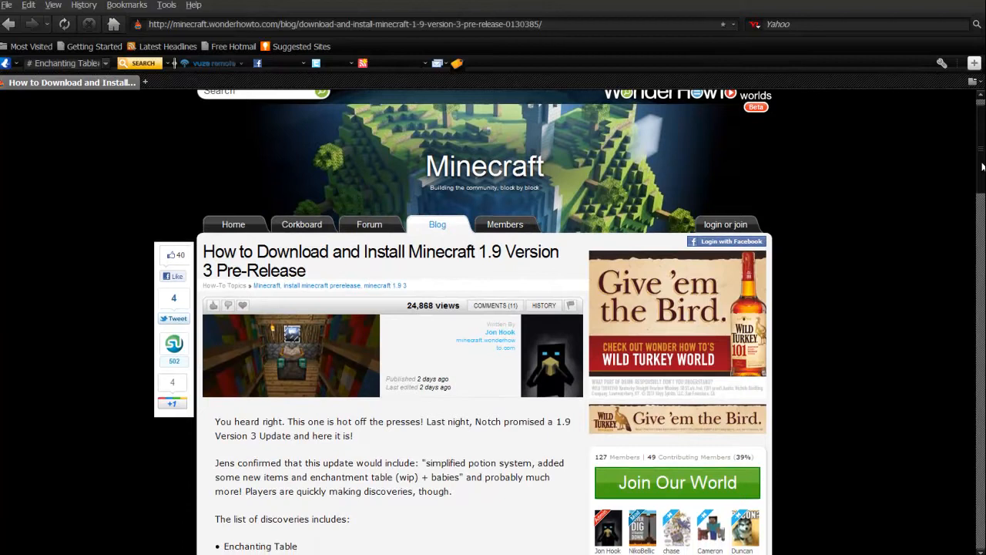
mouse_move(982, 166)
left_mouse_down()
mouse_move(982, 229)
mouse_move(982, 209)
left_mouse_up()
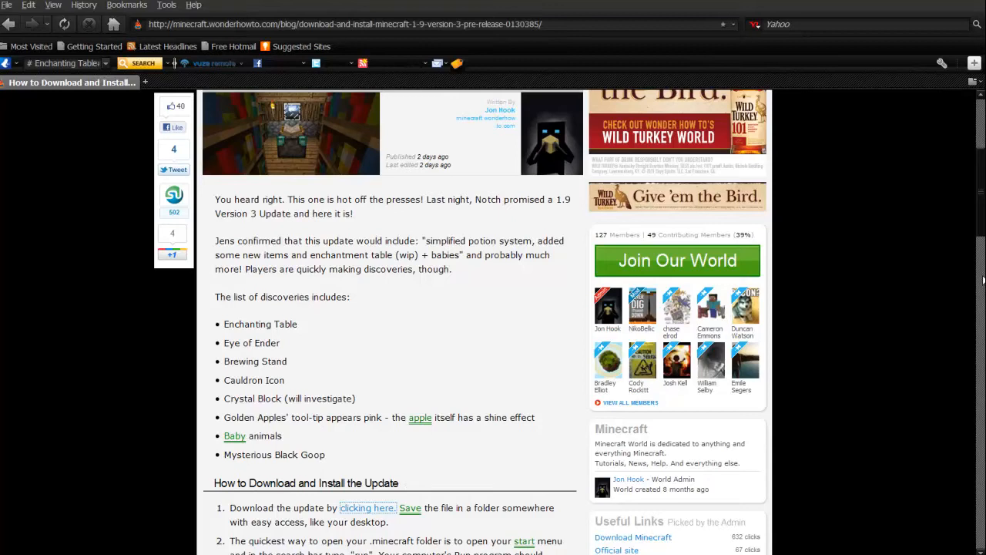
left_click_drag(982, 231, 980, 245)
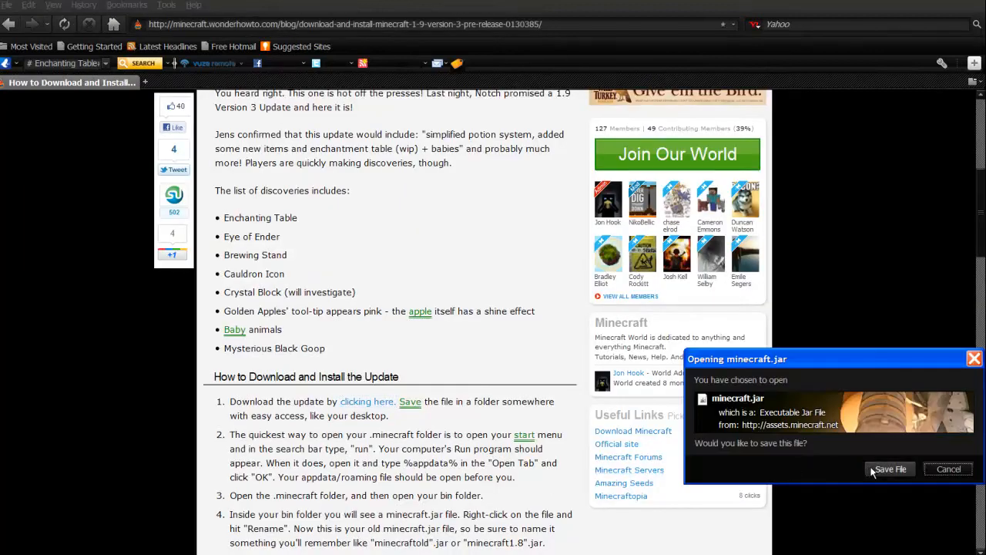
Step: Save the downloaded minecraft.jar and show it in its Downloads folder
left_click(886, 468)
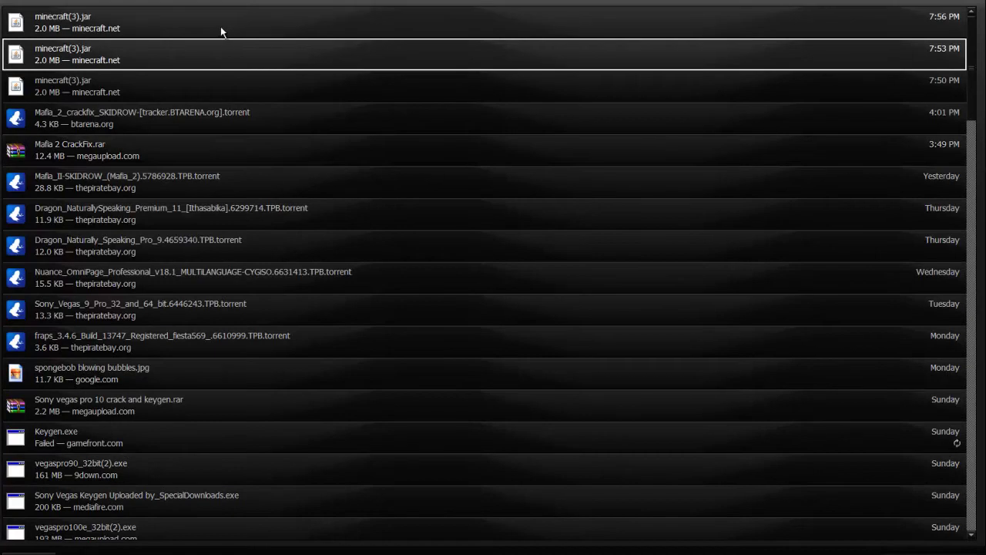
right_click(220, 31)
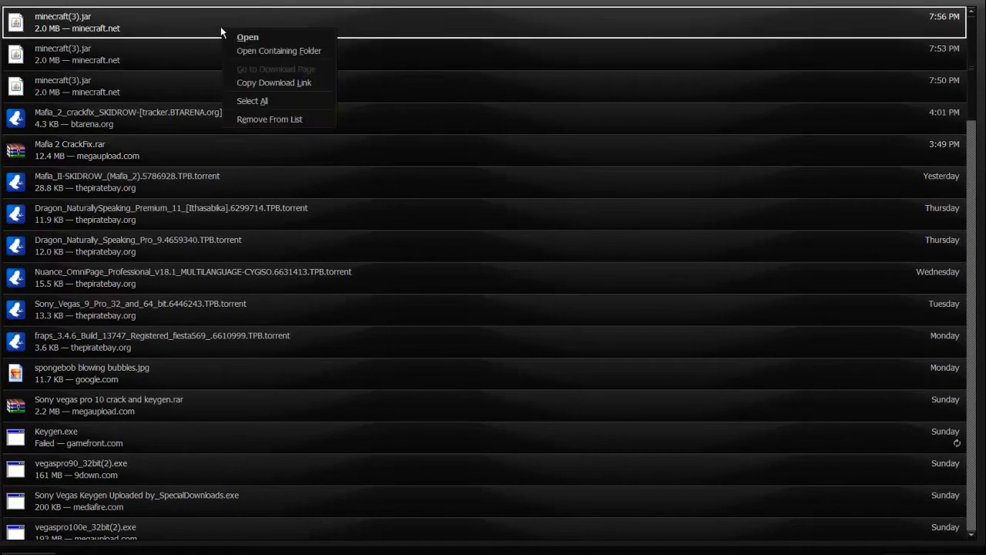
left_click(246, 52)
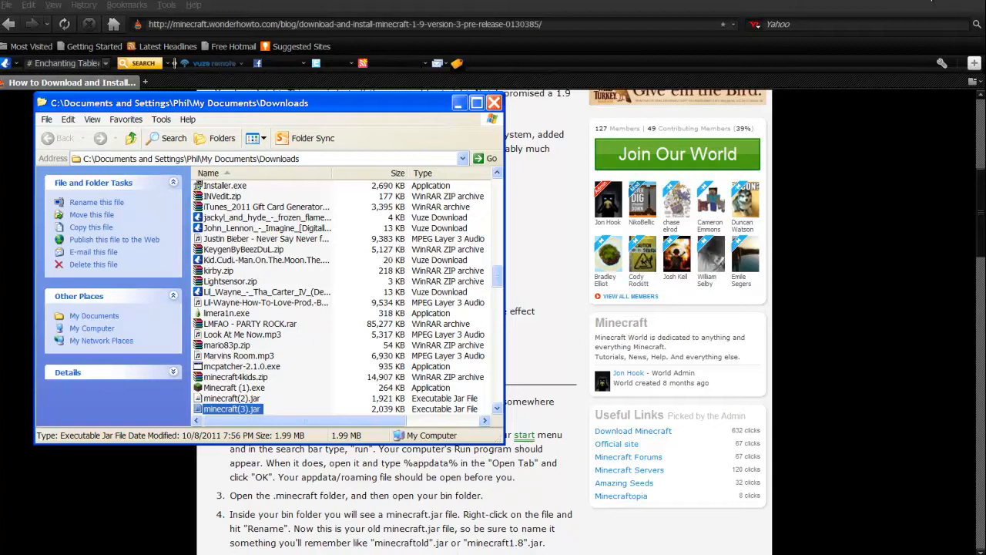
Step: Reach the Application Data folder through Start > Run with %appdata%
left_click(940, 1)
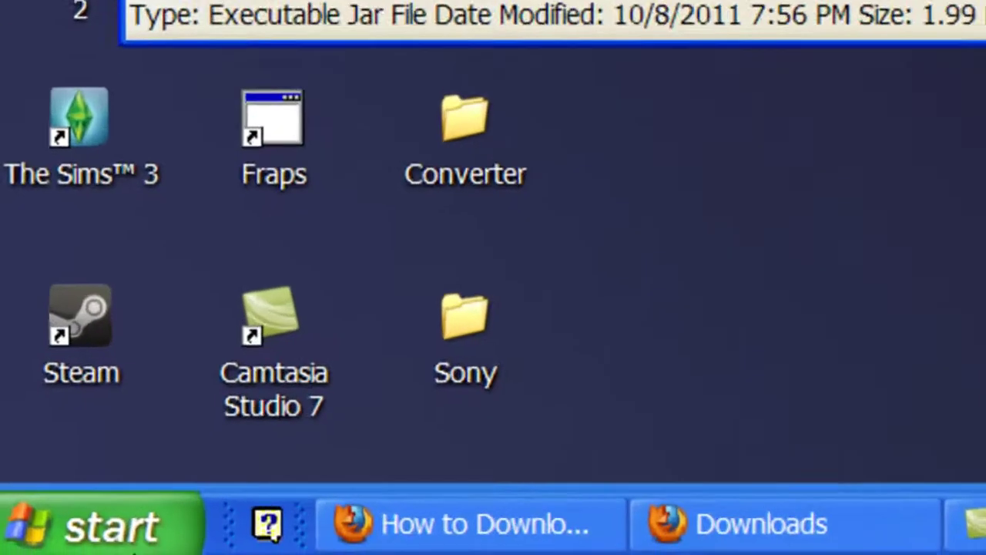
left_click(116, 524)
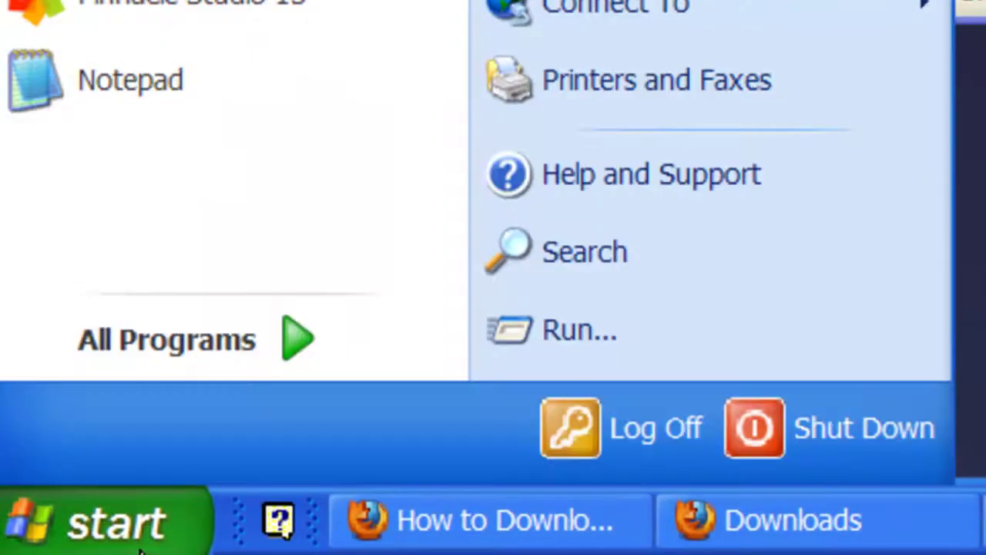
left_click(574, 335)
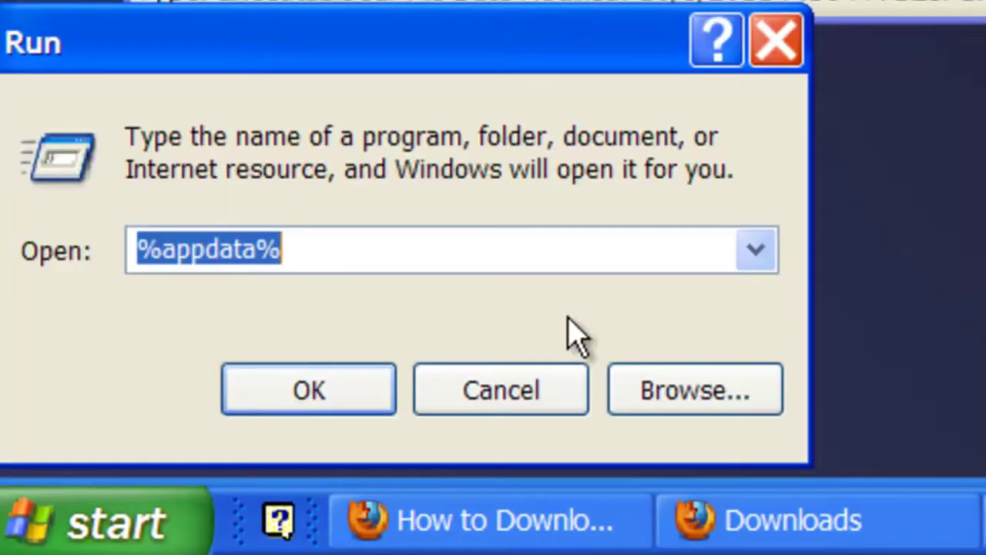
left_click(356, 399)
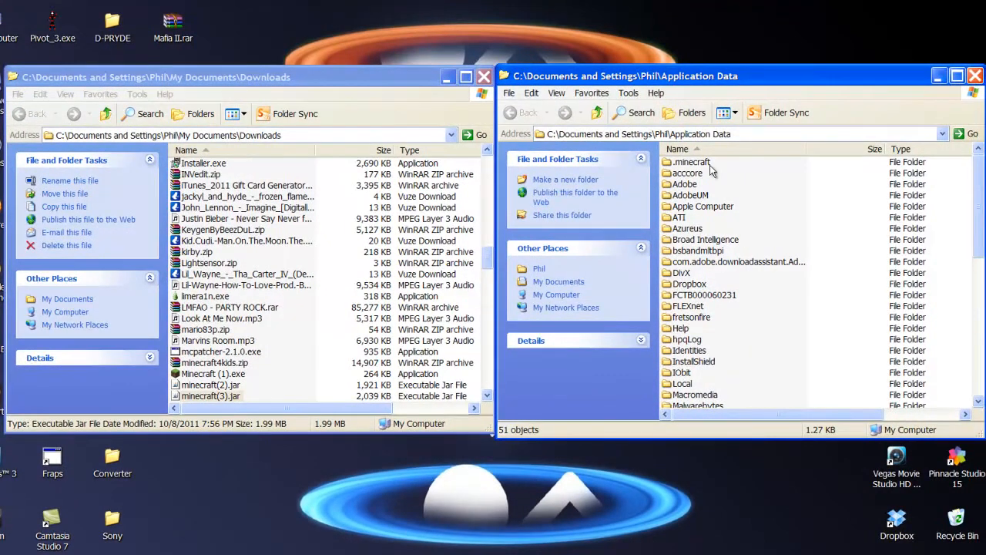
Step: In .minecraft\bin, rename the old minecraft.jar to 'minecraft.jar 1.8' as a backup
double_click(697, 163)
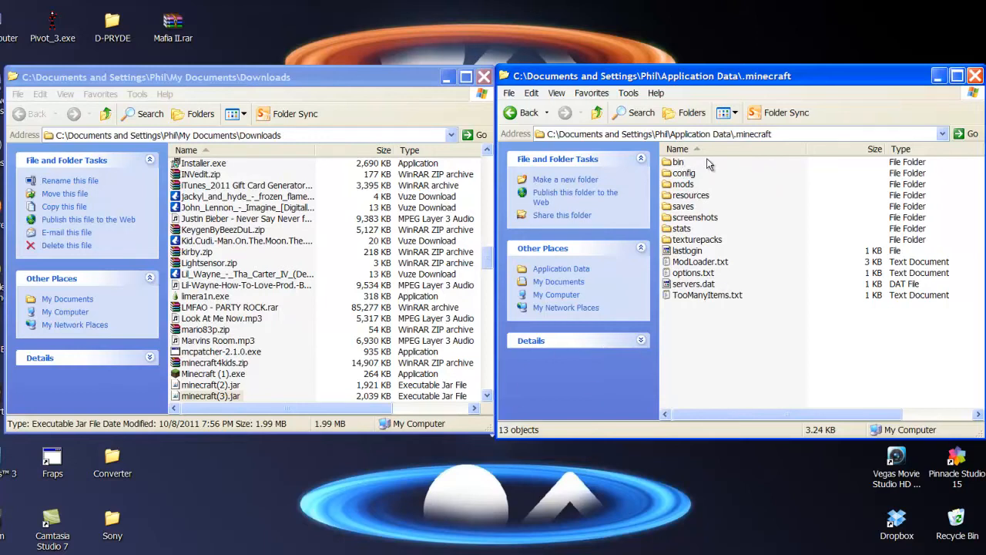
double_click(681, 164)
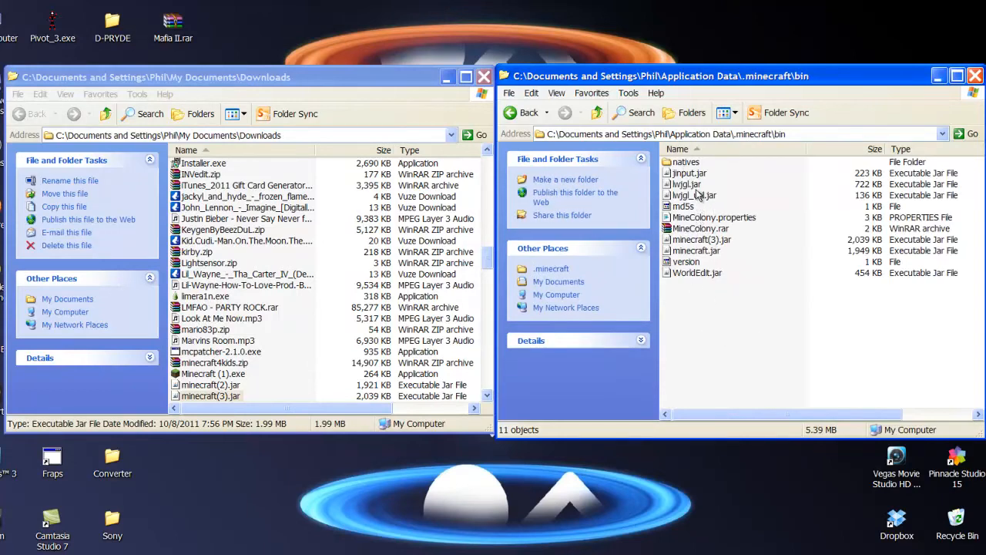
left_click(707, 253)
left_click(716, 252)
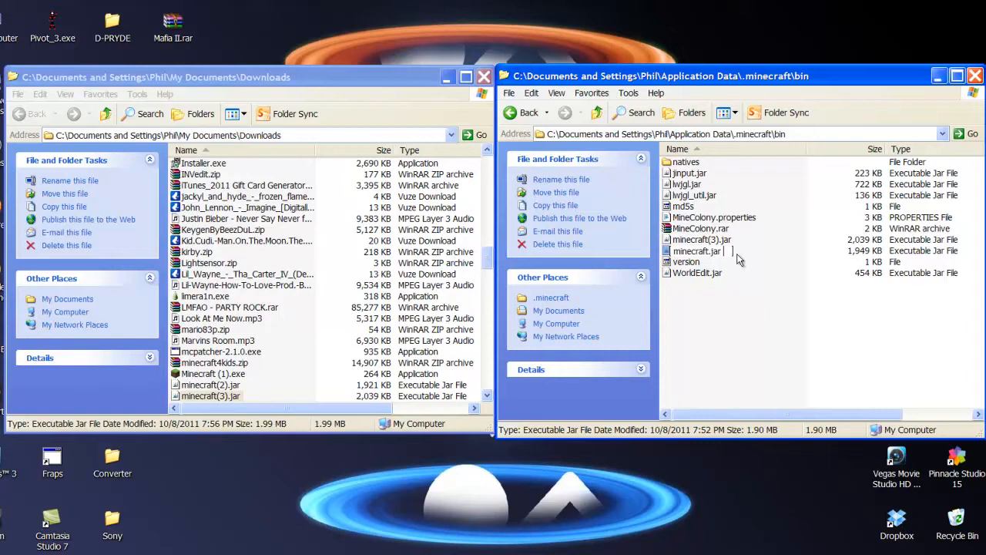
type("1.8")
key("Return")
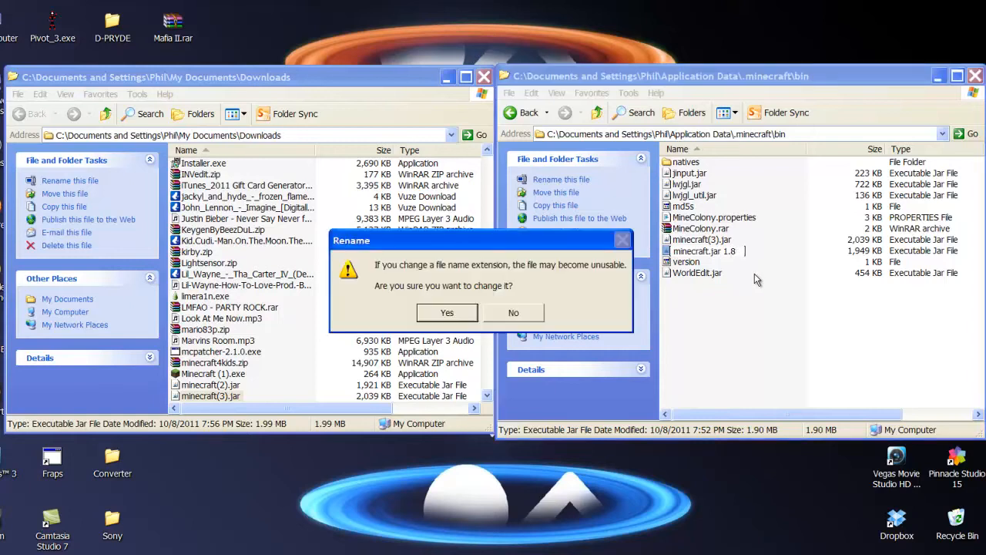
Step: Confirm the extension change and move minecraft(3).jar from Downloads into the bin folder
left_click(434, 319)
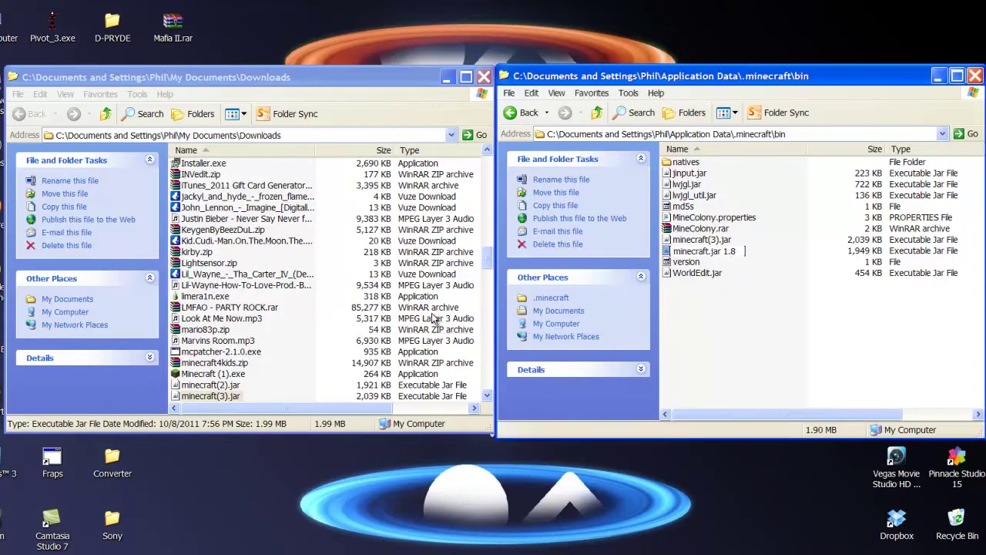
left_click(727, 348)
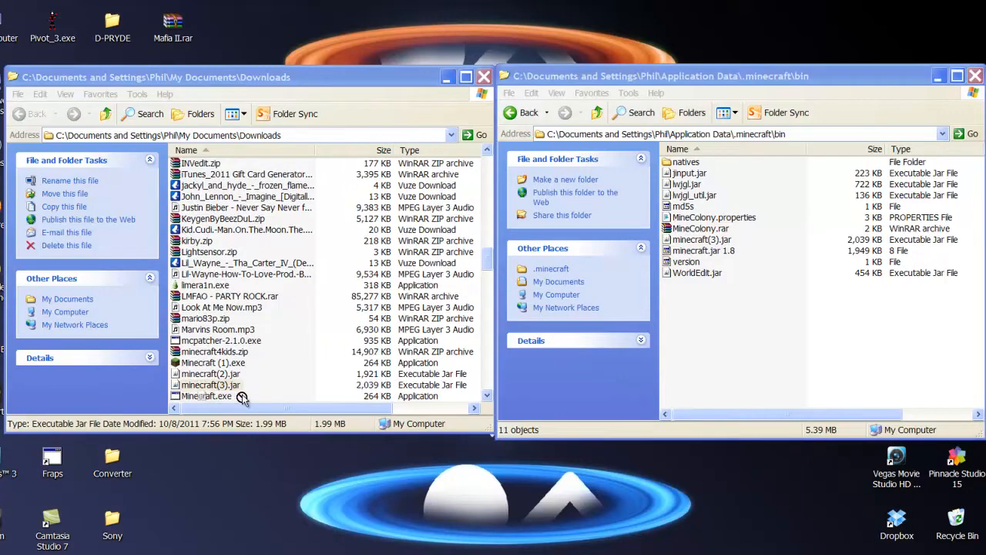
scroll(243, 399, "down", 1)
scroll(334, 381, "down", 1)
left_click_drag(704, 323, 703, 324)
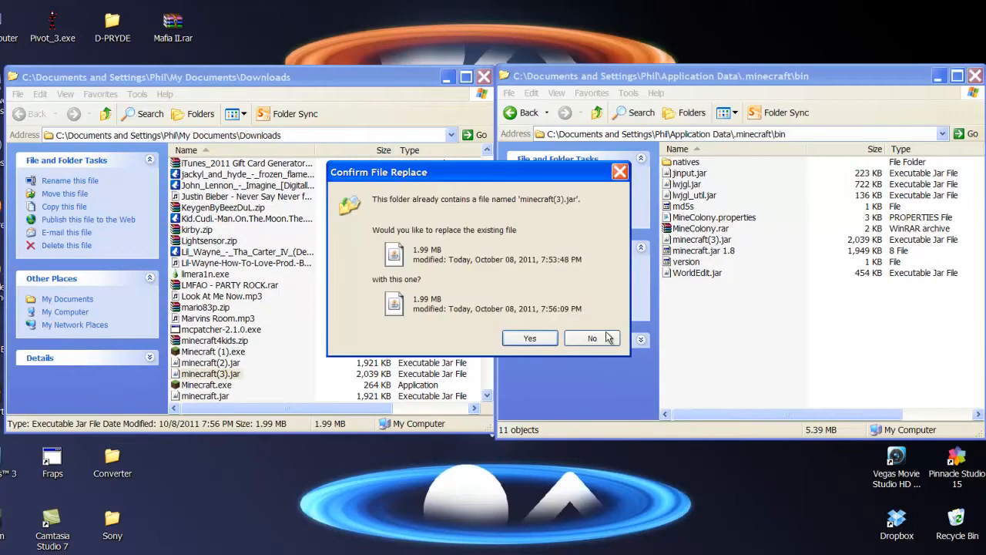
left_click(542, 337)
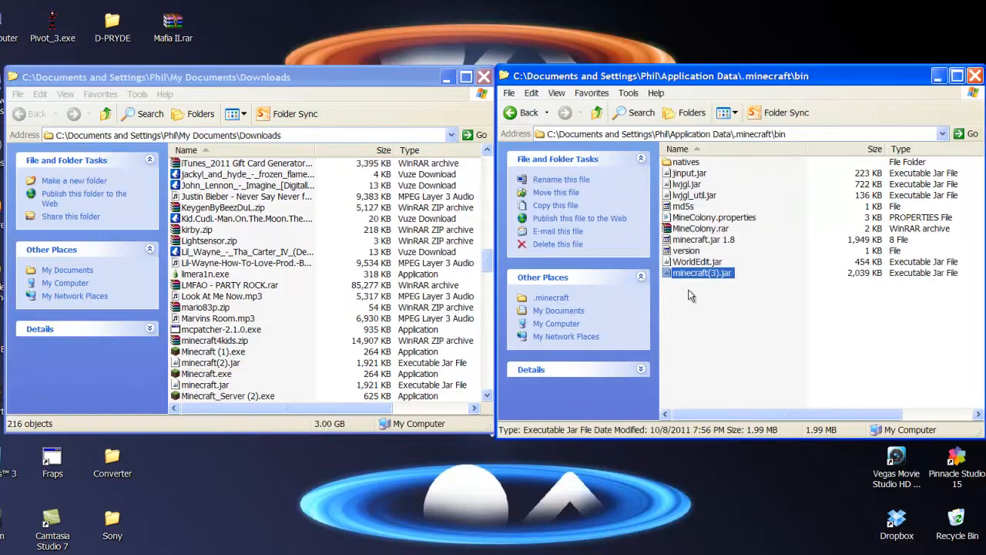
Step: Rename minecraft(3).jar to minecraft.jar and close the bin folder window
left_click(730, 275)
key("BackSpace")
key("BackSpace")
key("BackSpace")
key("BackSpace")
key("BackSpace")
key("BackSpace")
type(".jar")
left_click(724, 316)
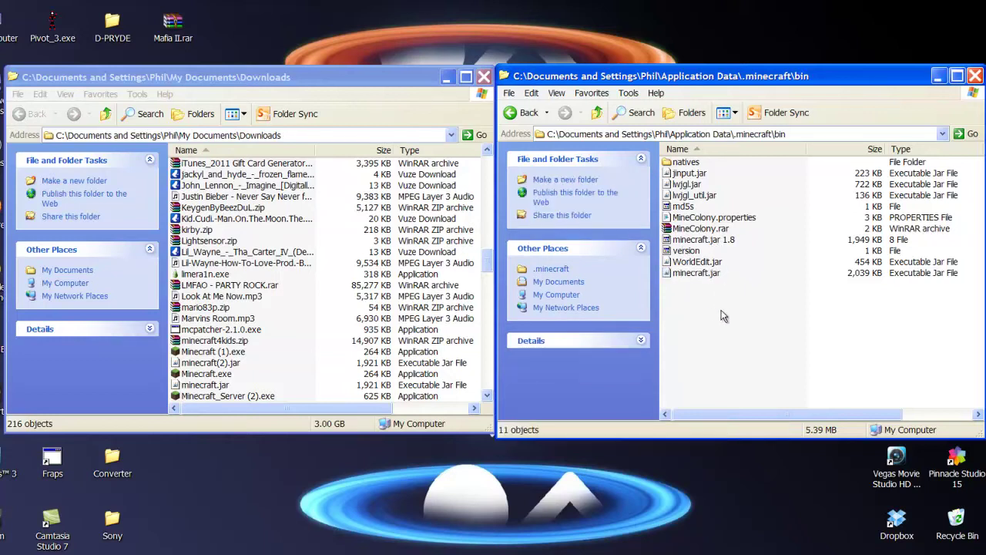
left_click(973, 77)
Step: Close Downloads, run the Minecraft (1).exe launcher from Minecraft Premium and log in
left_click(484, 77)
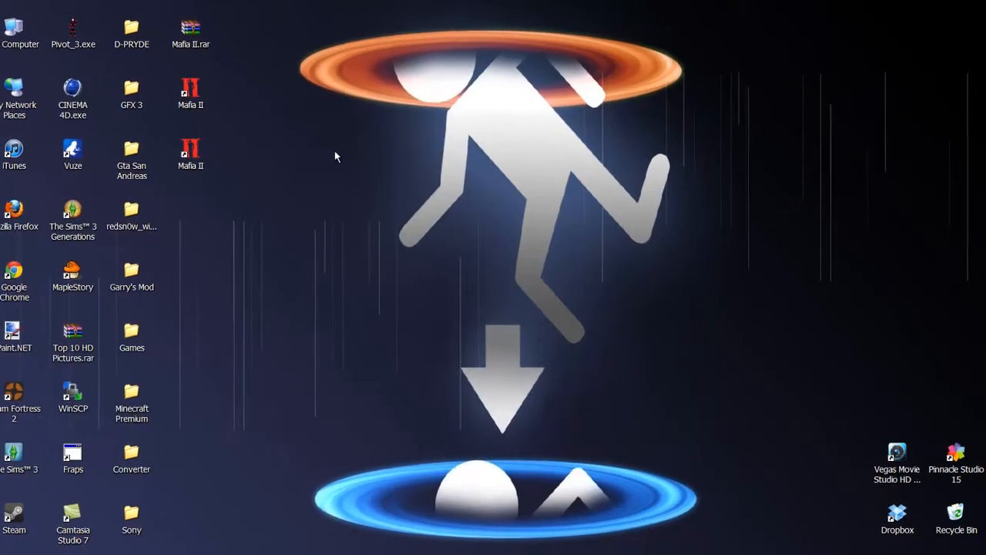
double_click(146, 393)
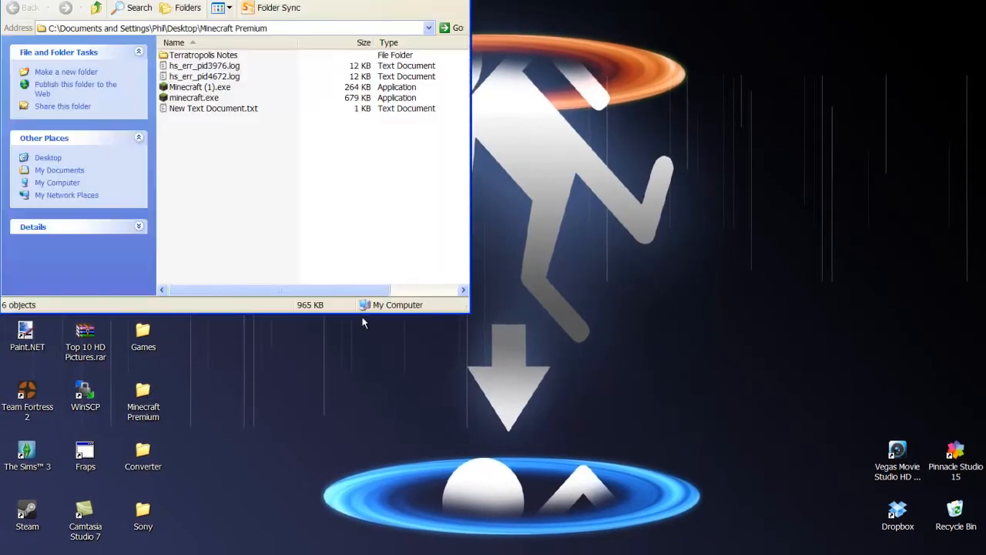
double_click(213, 92)
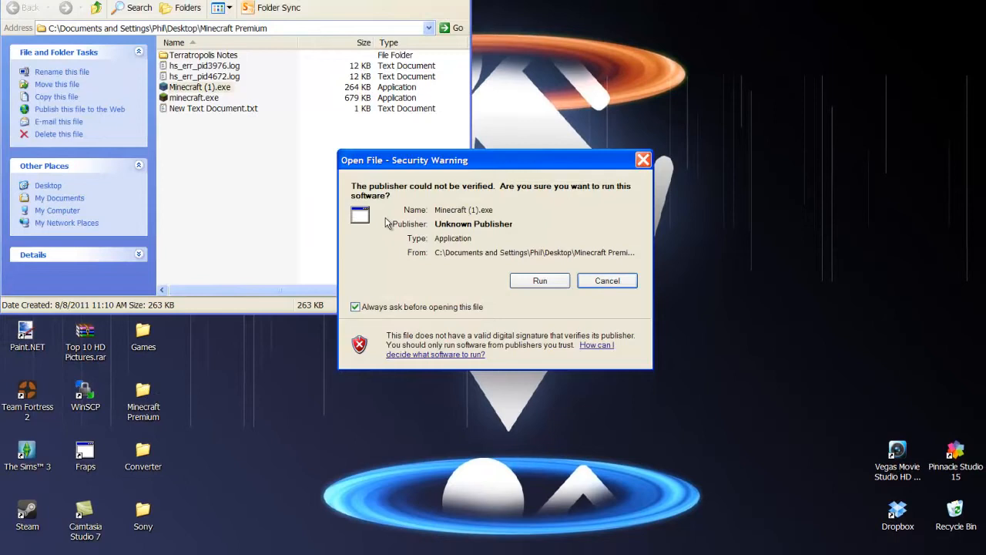
left_click(540, 278)
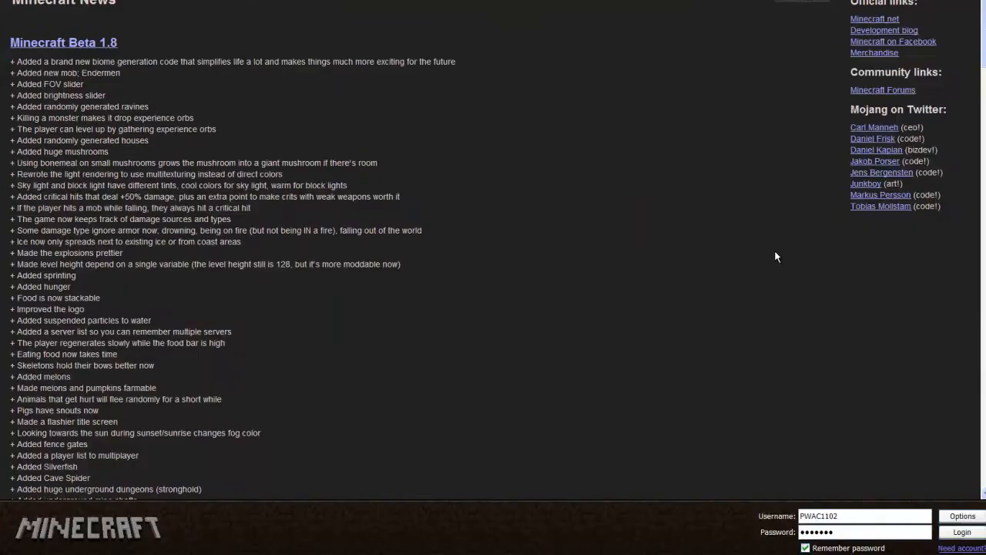
left_click(961, 531)
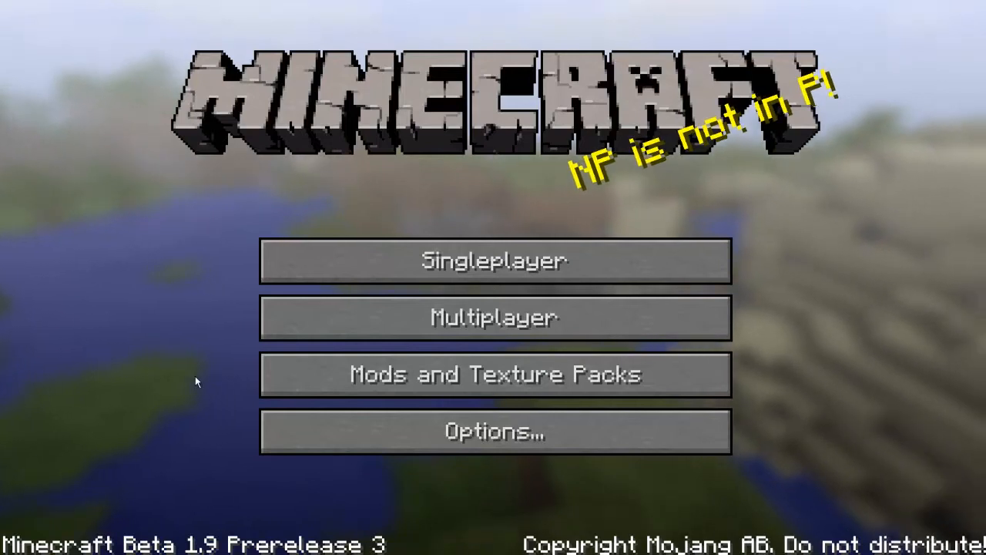
Step: Load the singleplayer save 'New World', select hotbar slot 3 and check the inventory
left_click(307, 251)
left_click(371, 122)
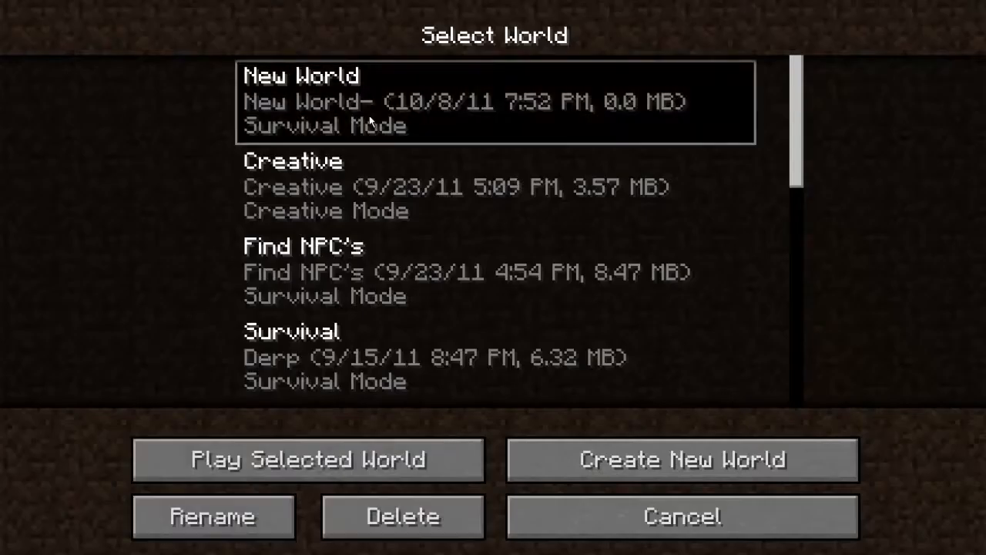
double_click(371, 121)
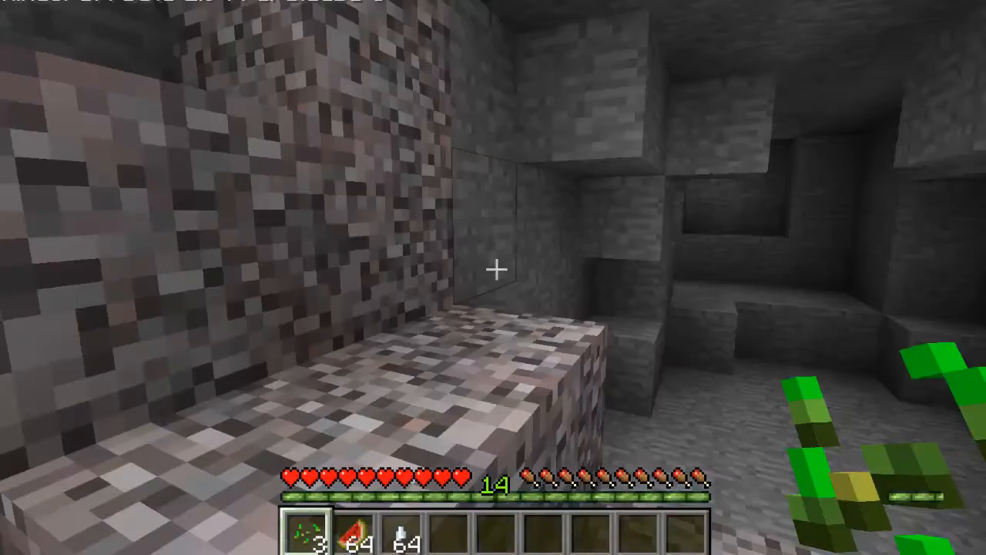
key("3")
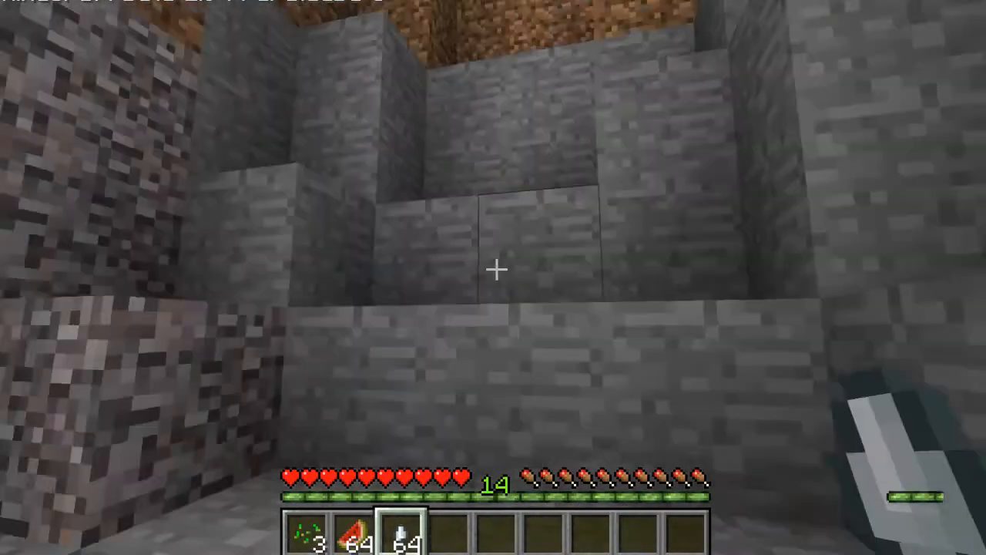
key("e")
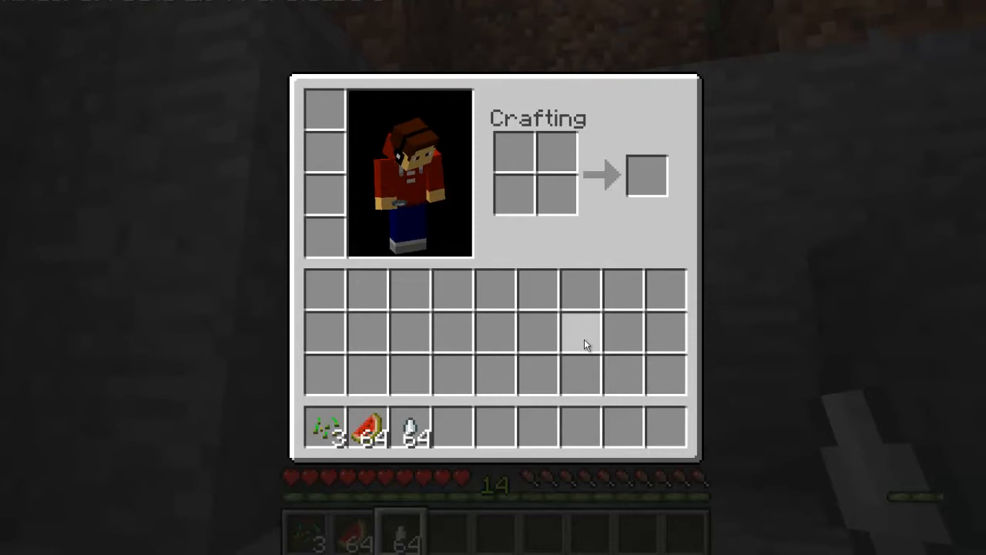
key("e")
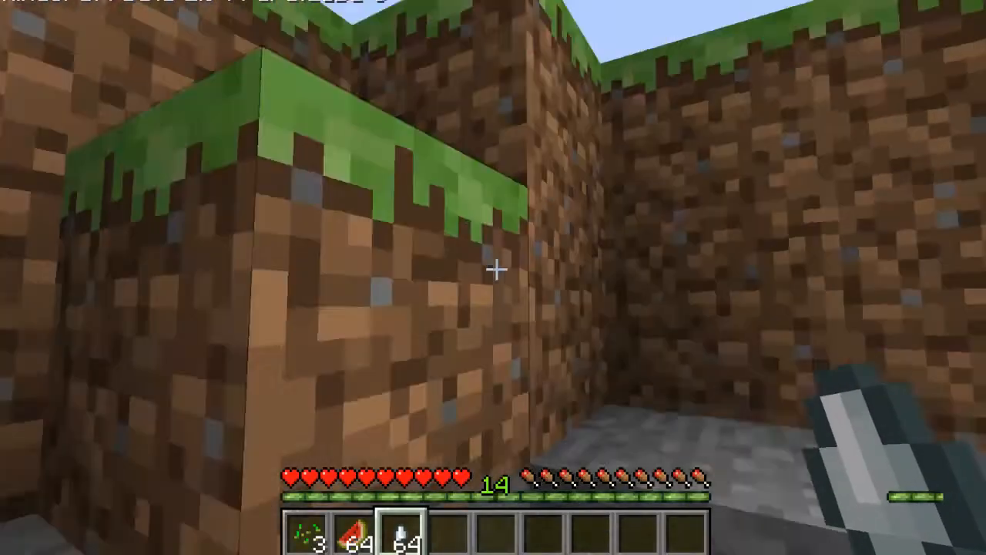
Step: Jump out of the dirt pit and walk across the grassland toward the sheep and river valley
key("w")
key("space")
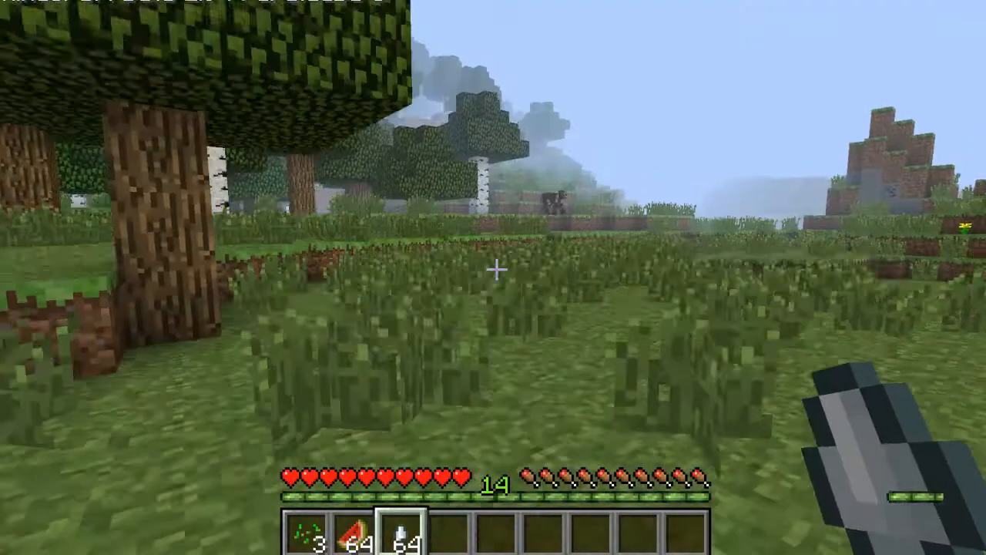
key("w")
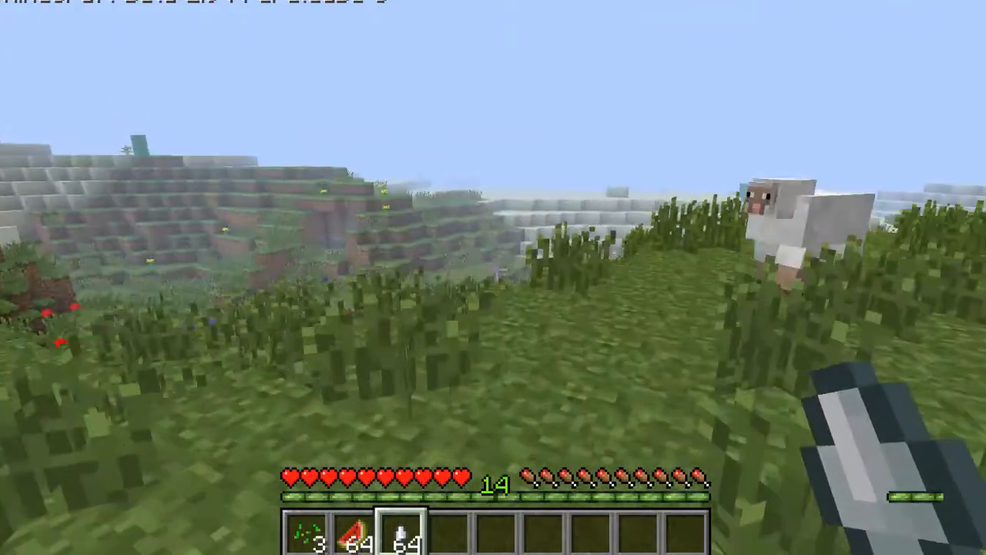
key("w")
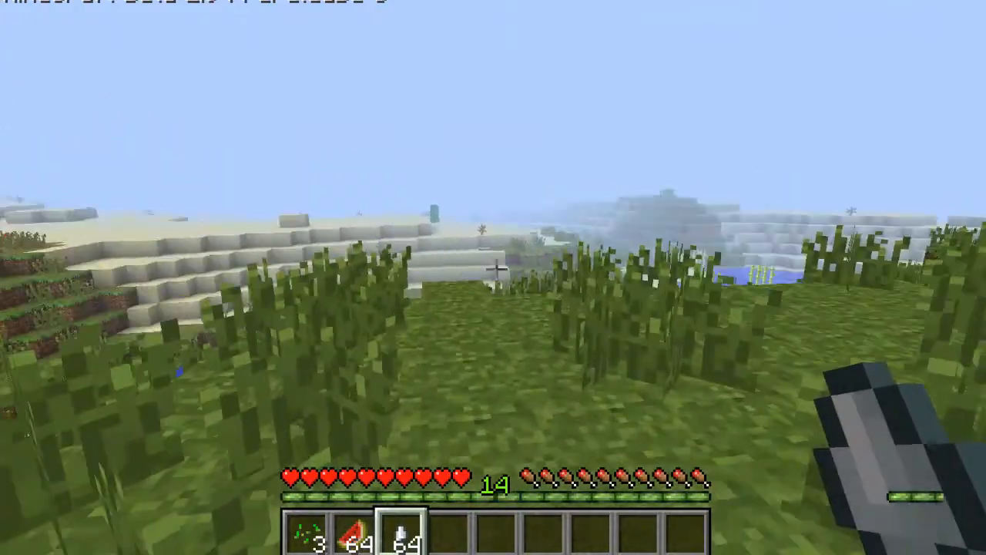
key("w")
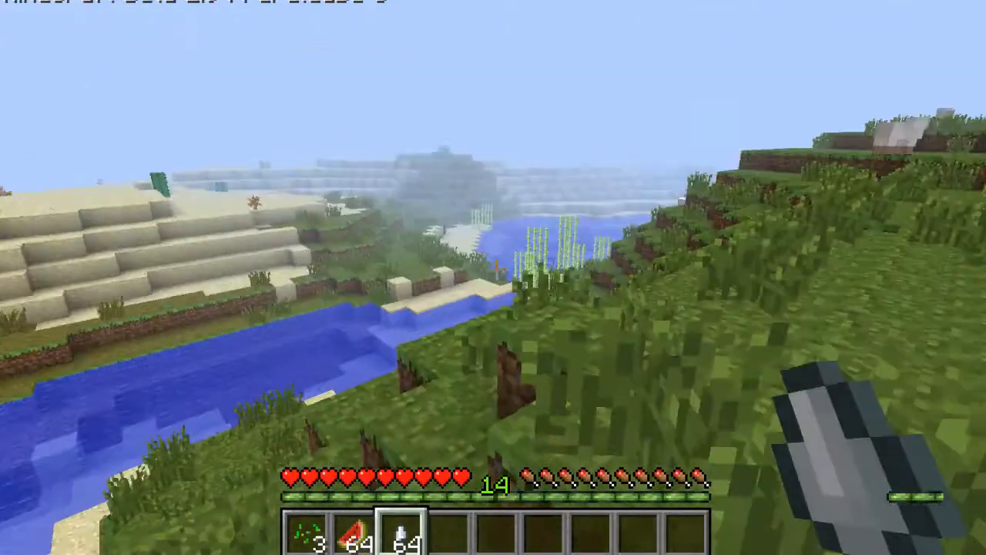
key("w")
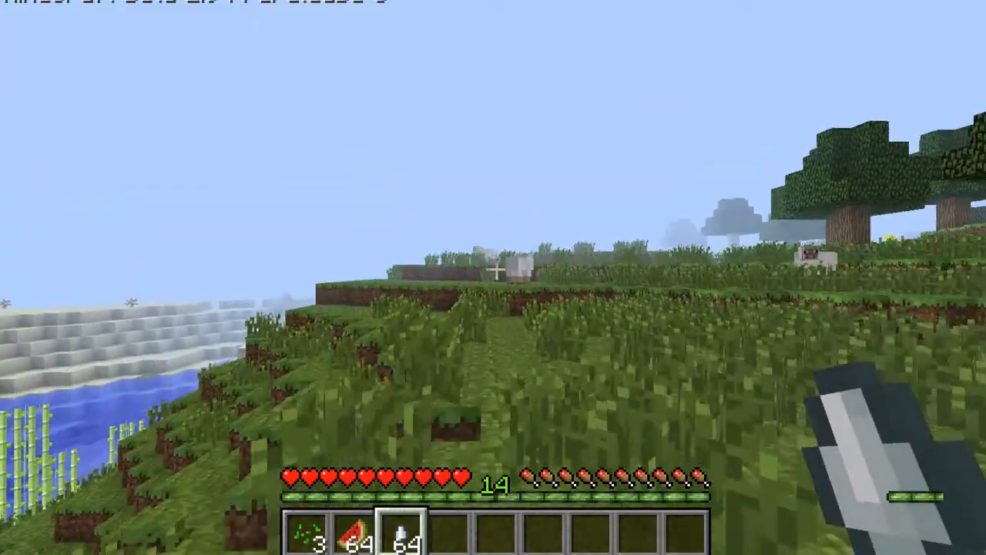
Step: Continue over the grassy hill through tall grass to the wooded valley with pigs
key("w")
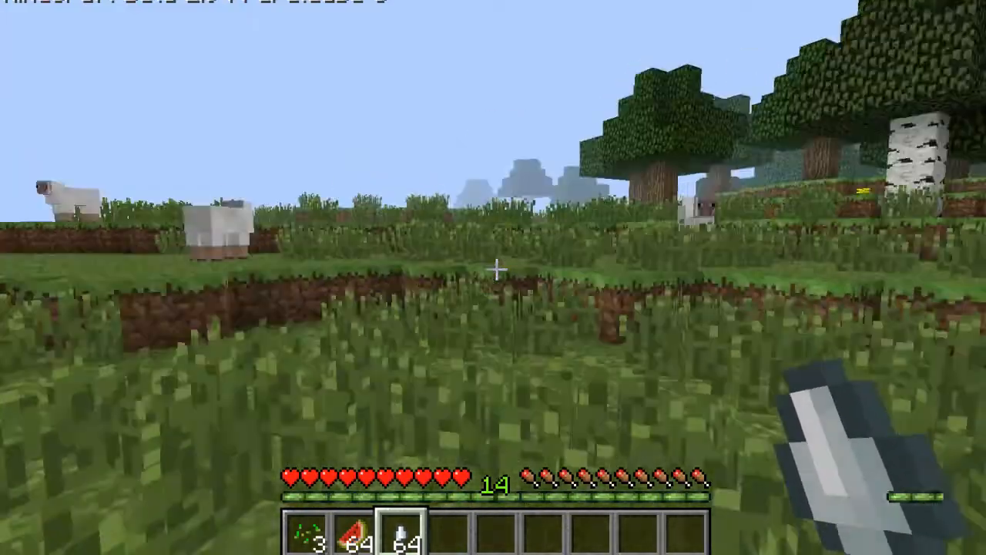
key("w")
key("w")
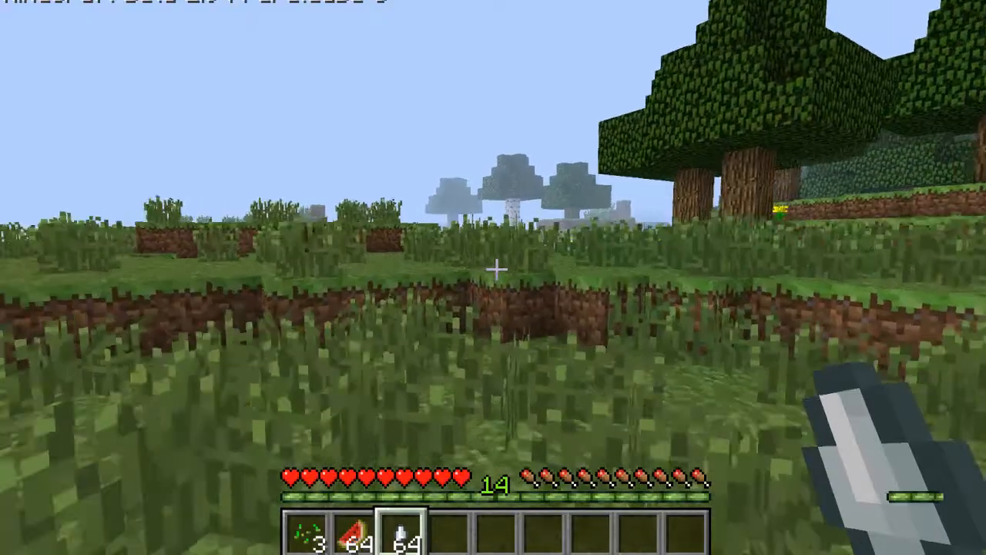
key("w")
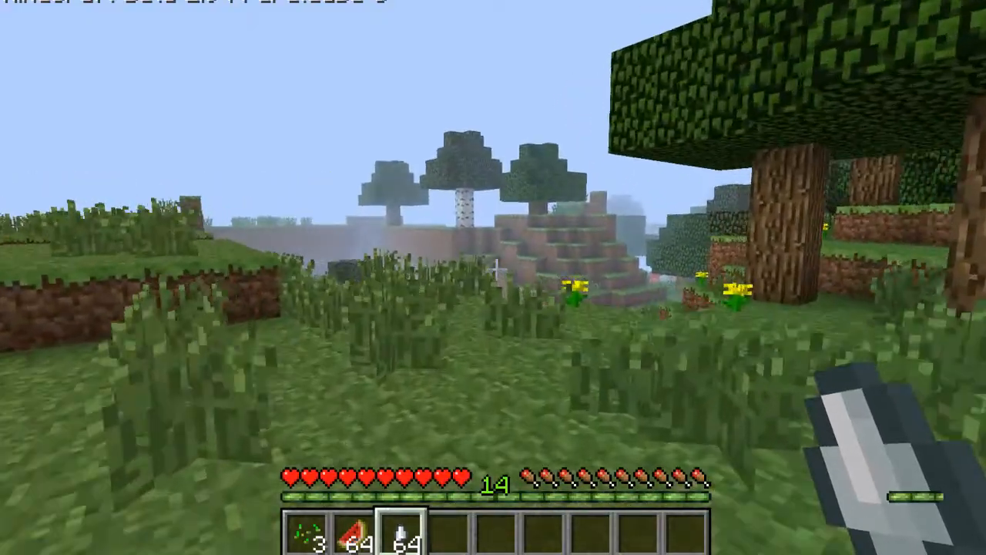
key("w")
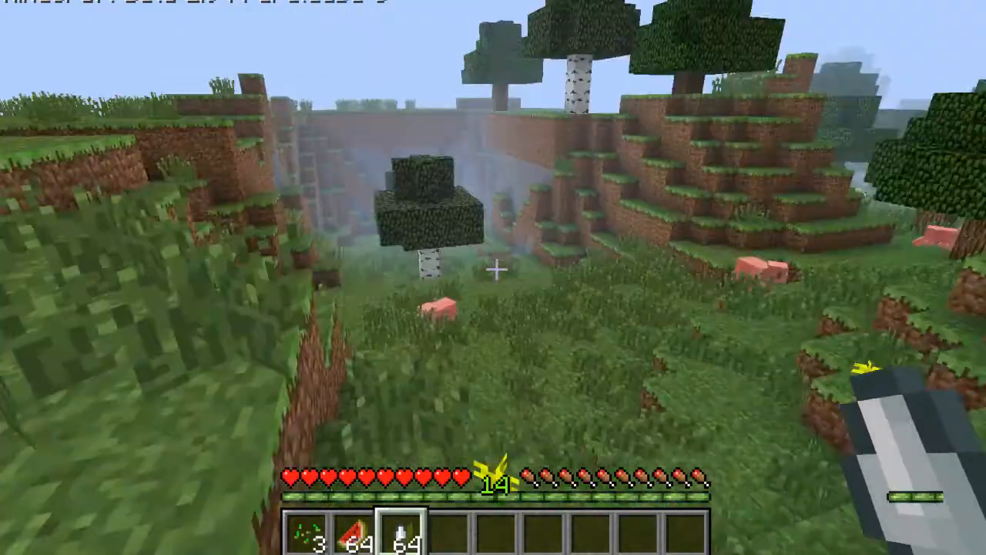
key("w")
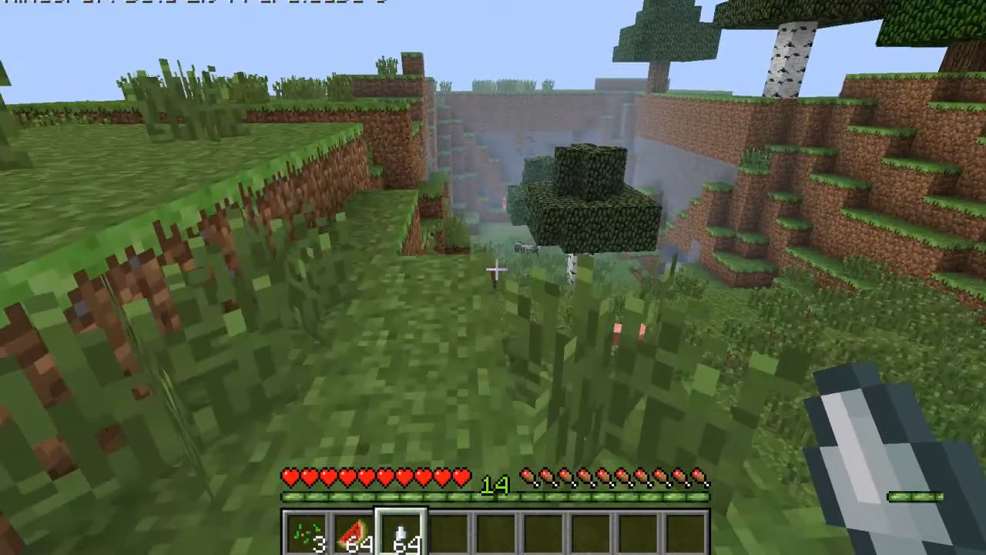
Step: Descend into the valley among the cows under the oak tree and walk up to the dirt ledge
key("w")
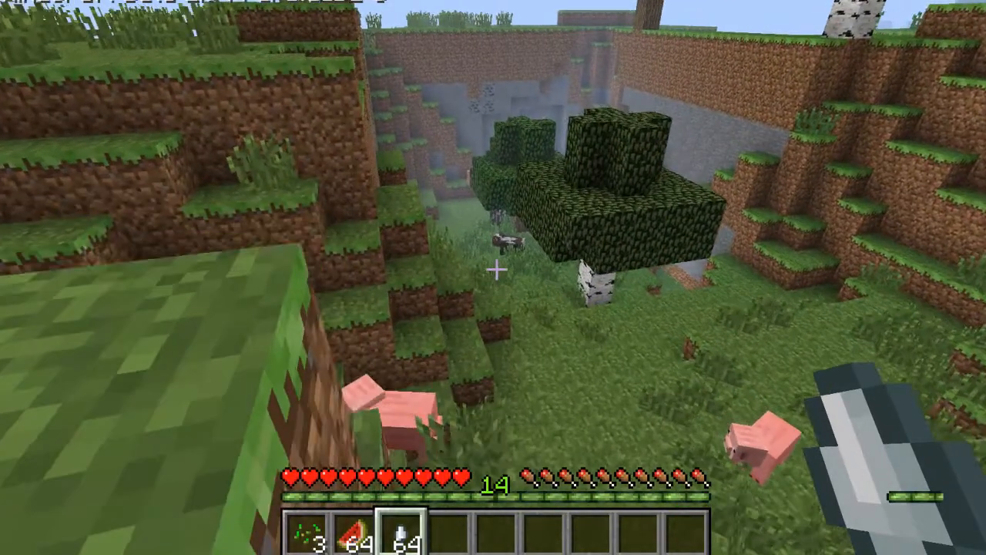
key("w")
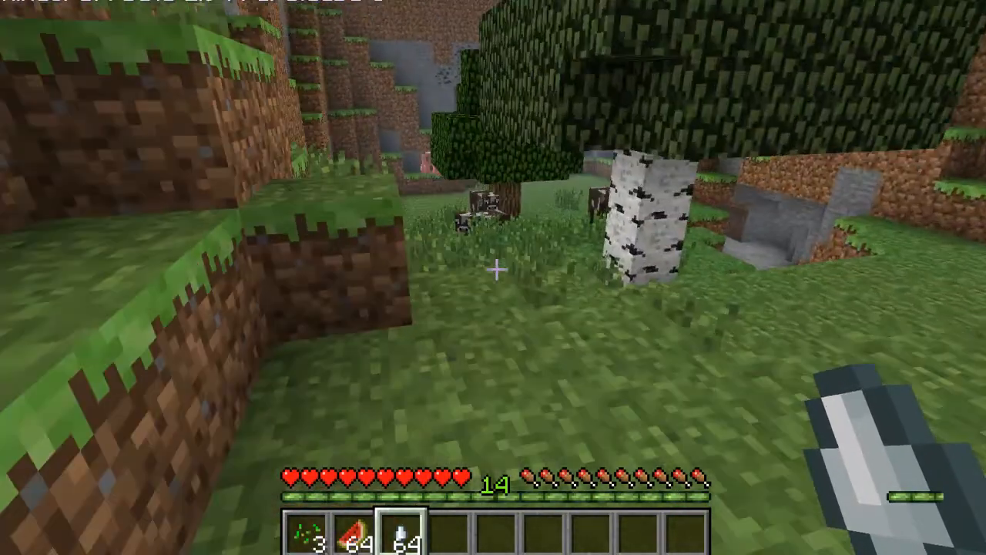
key("w")
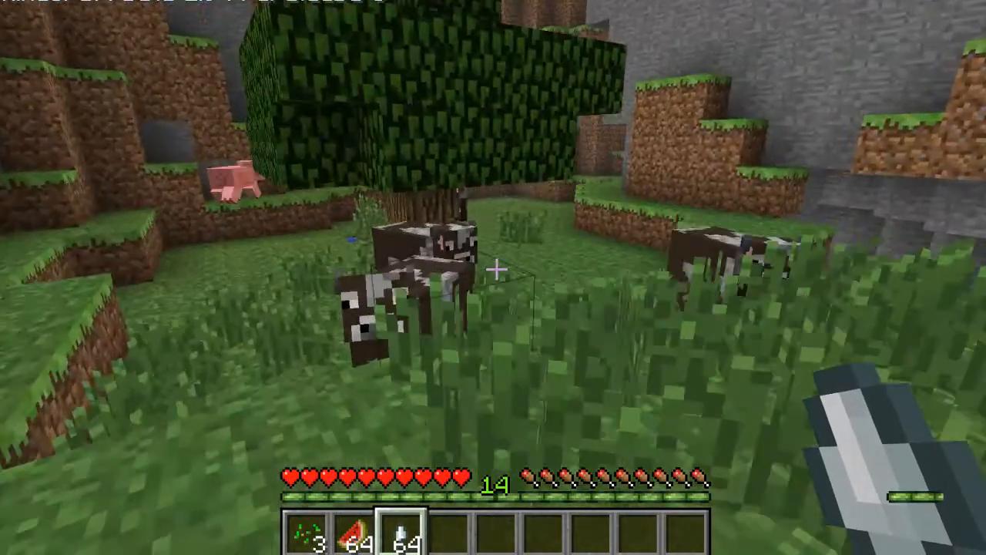
key("w")
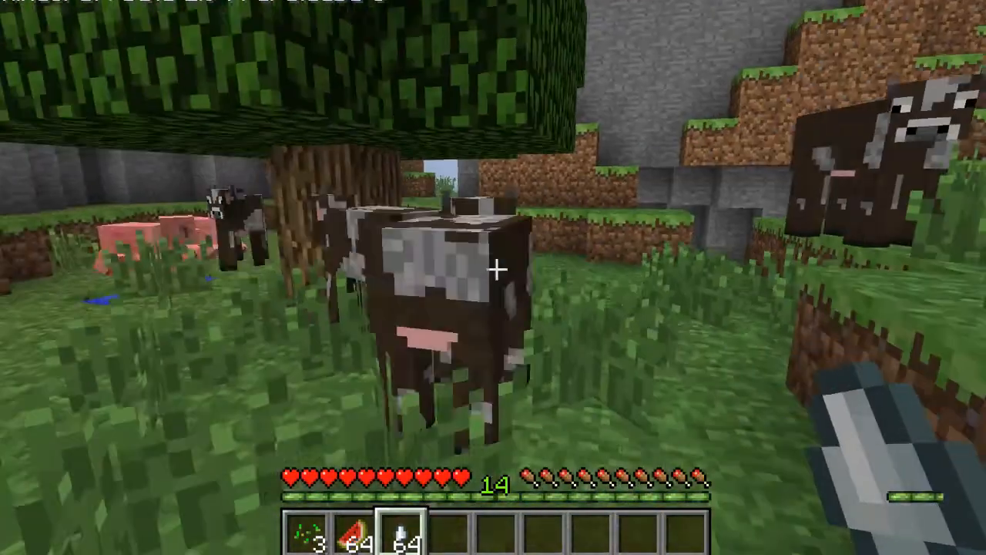
key("w")
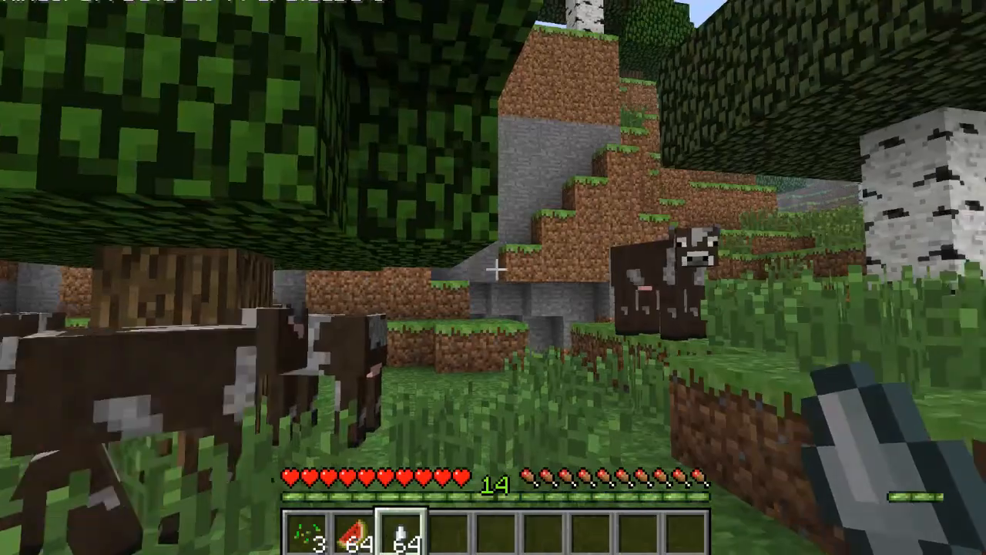
key("w")
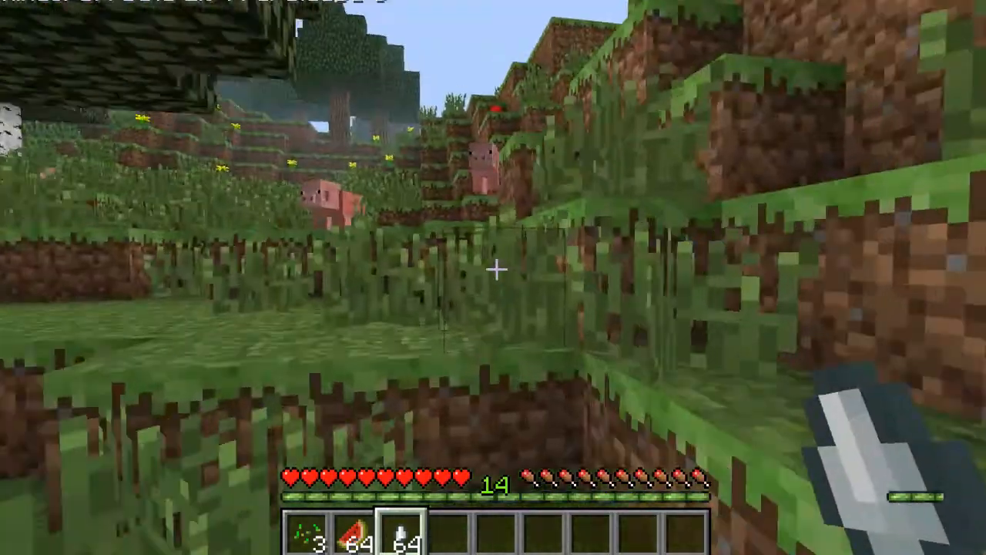
key("w")
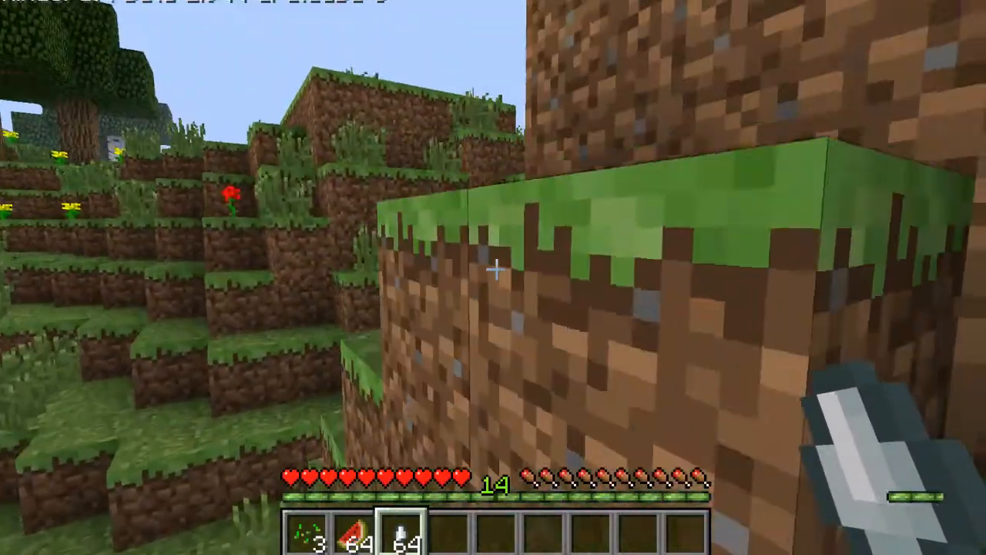
Step: Climb onto the grass block and walk down the slope toward the sandy river bank
key("w")
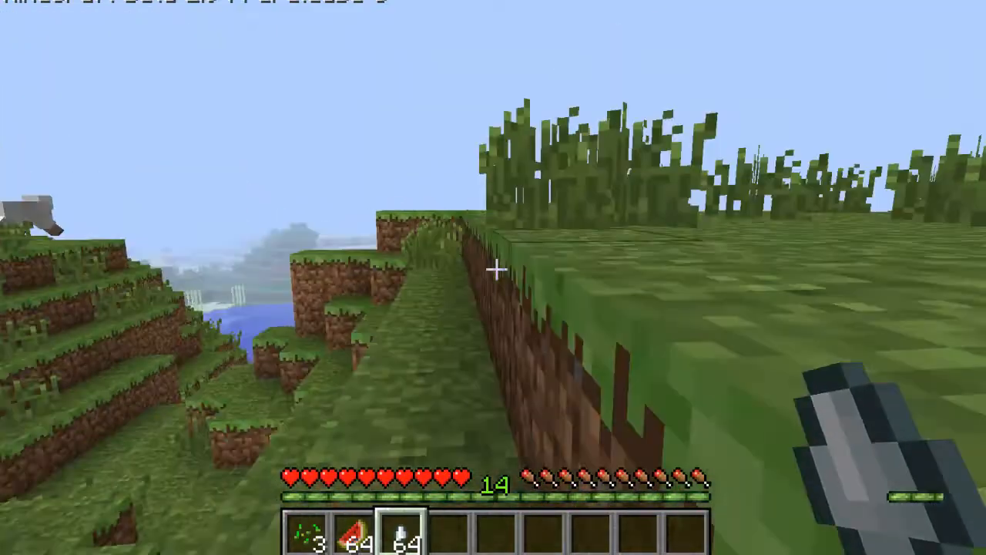
key("w")
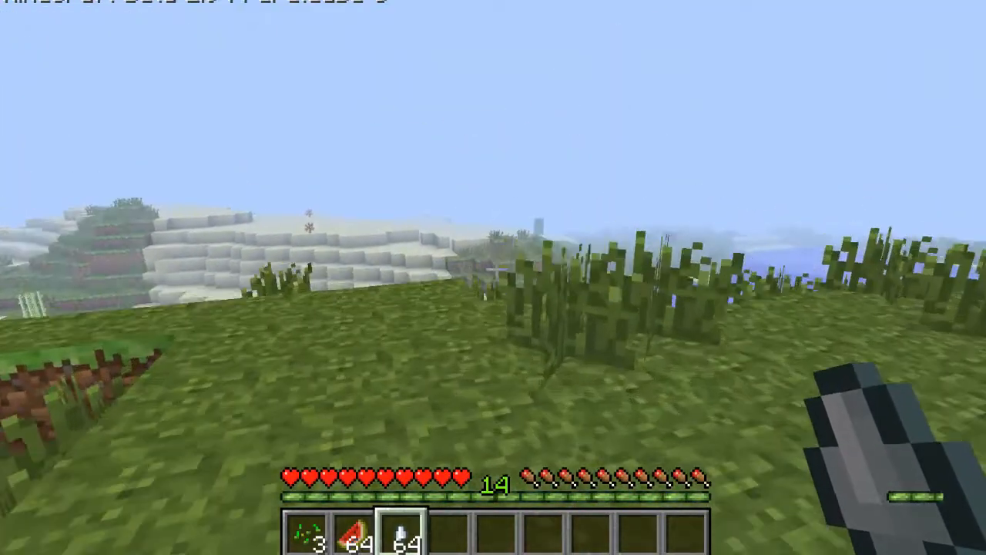
key("w")
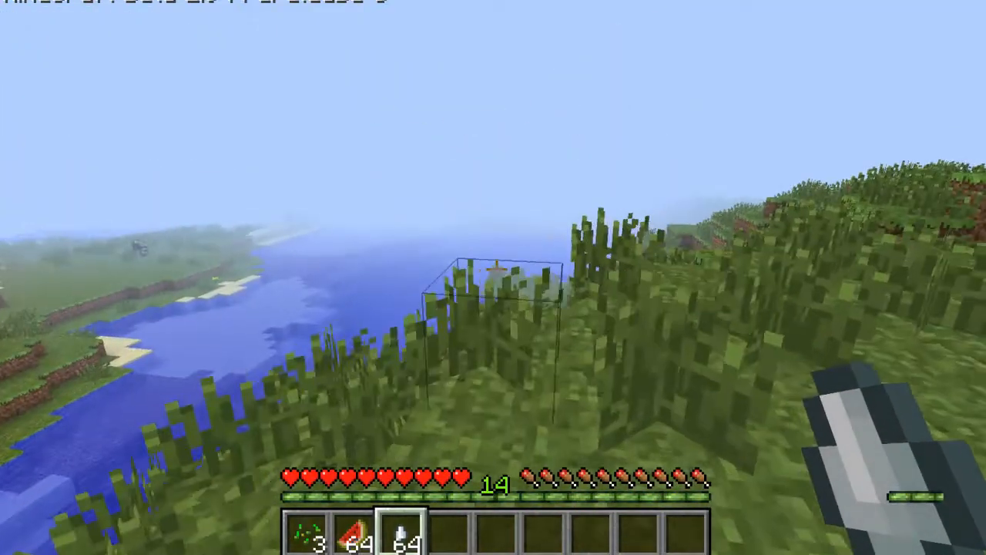
key("w")
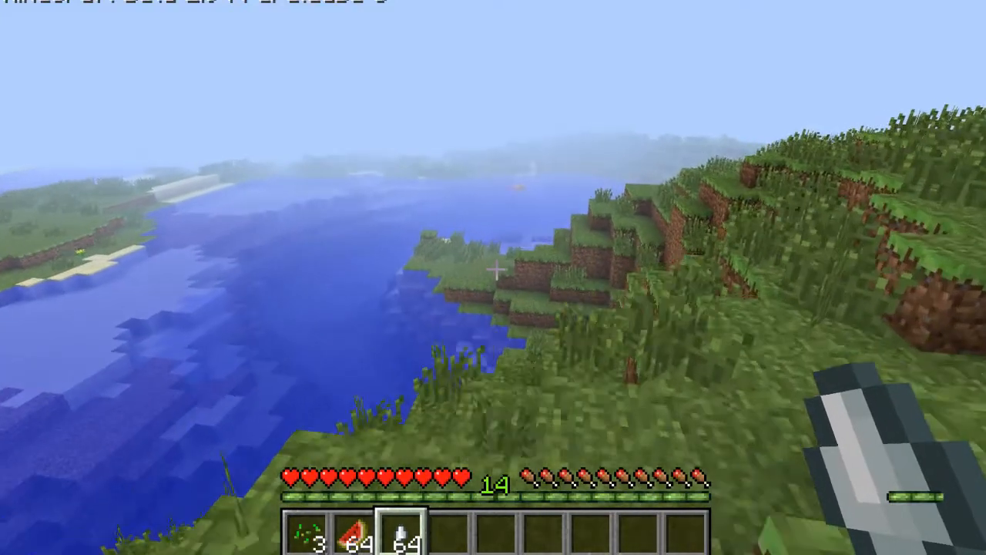
key("w")
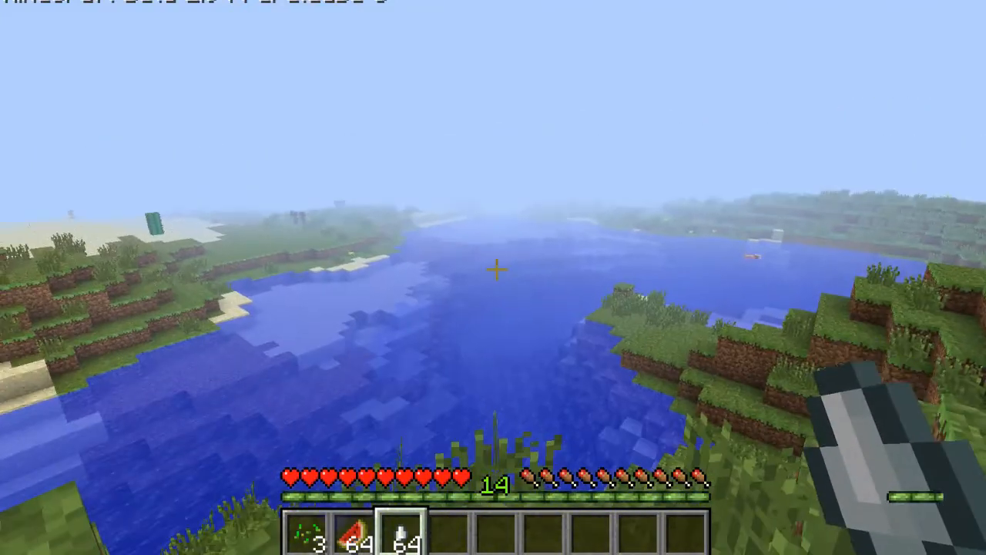
Step: Walk up the grassy hillside by the tree and look out over the wide river
key("w")
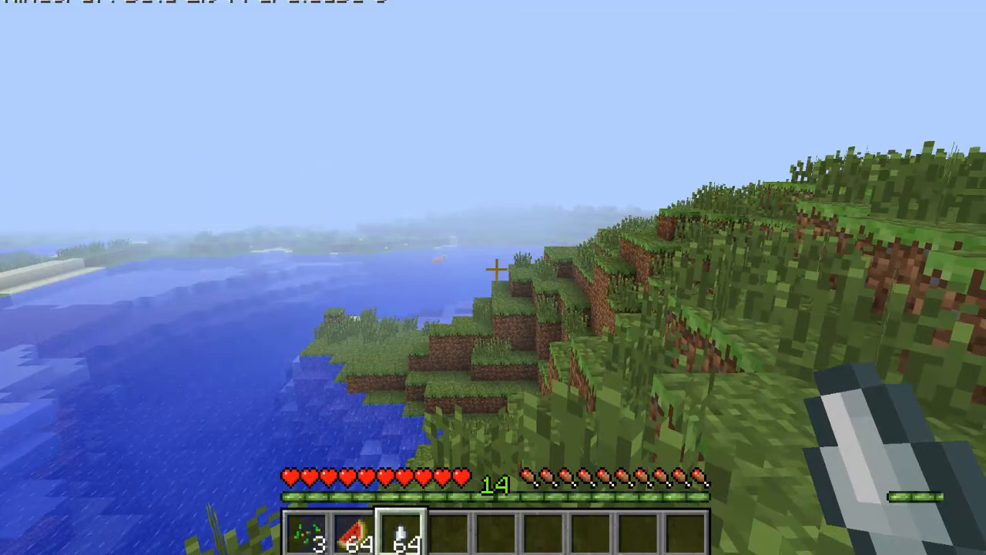
key("w")
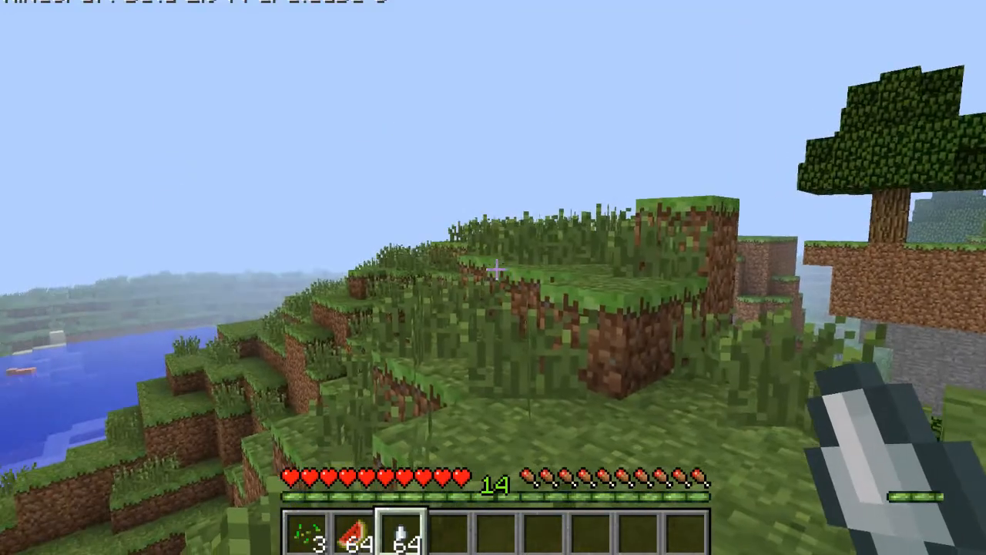
key("w")
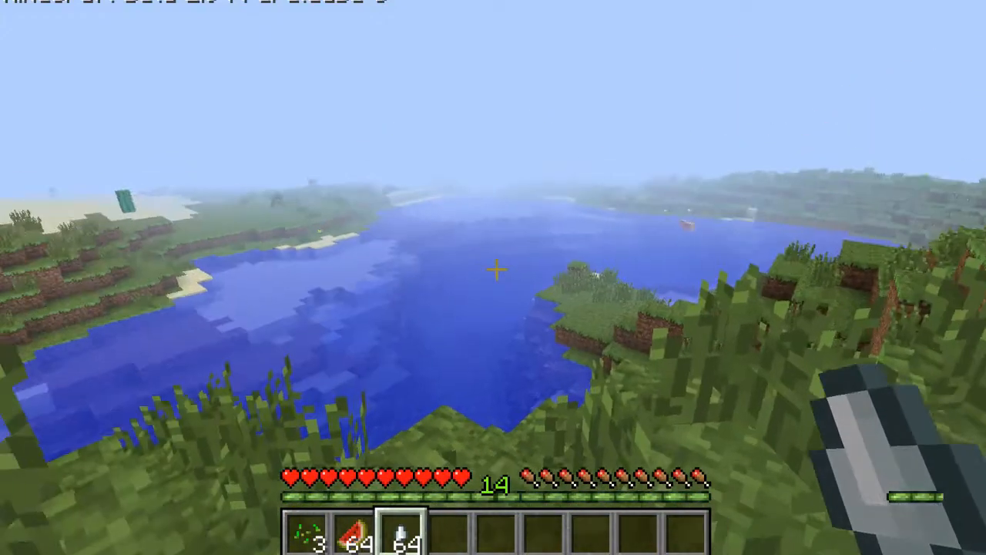
key("w")
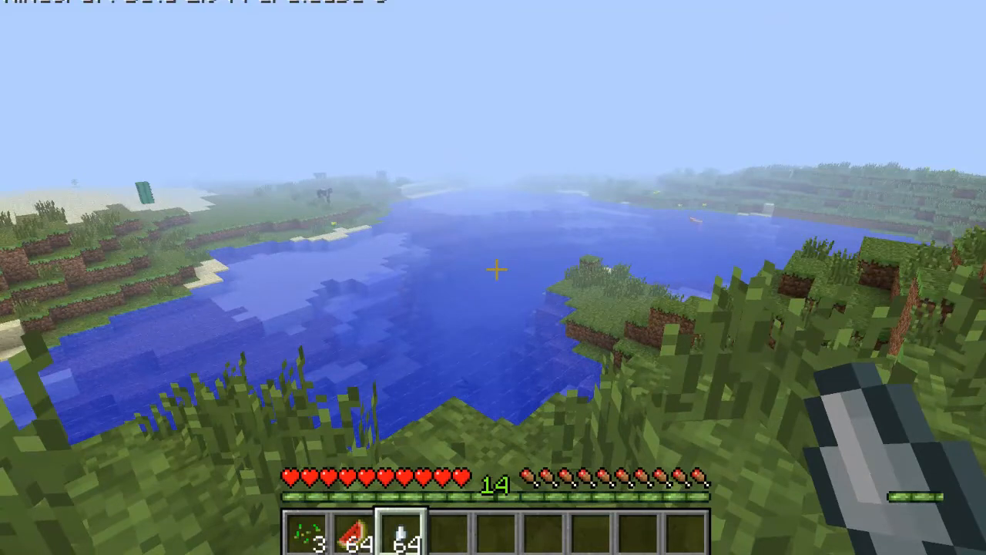